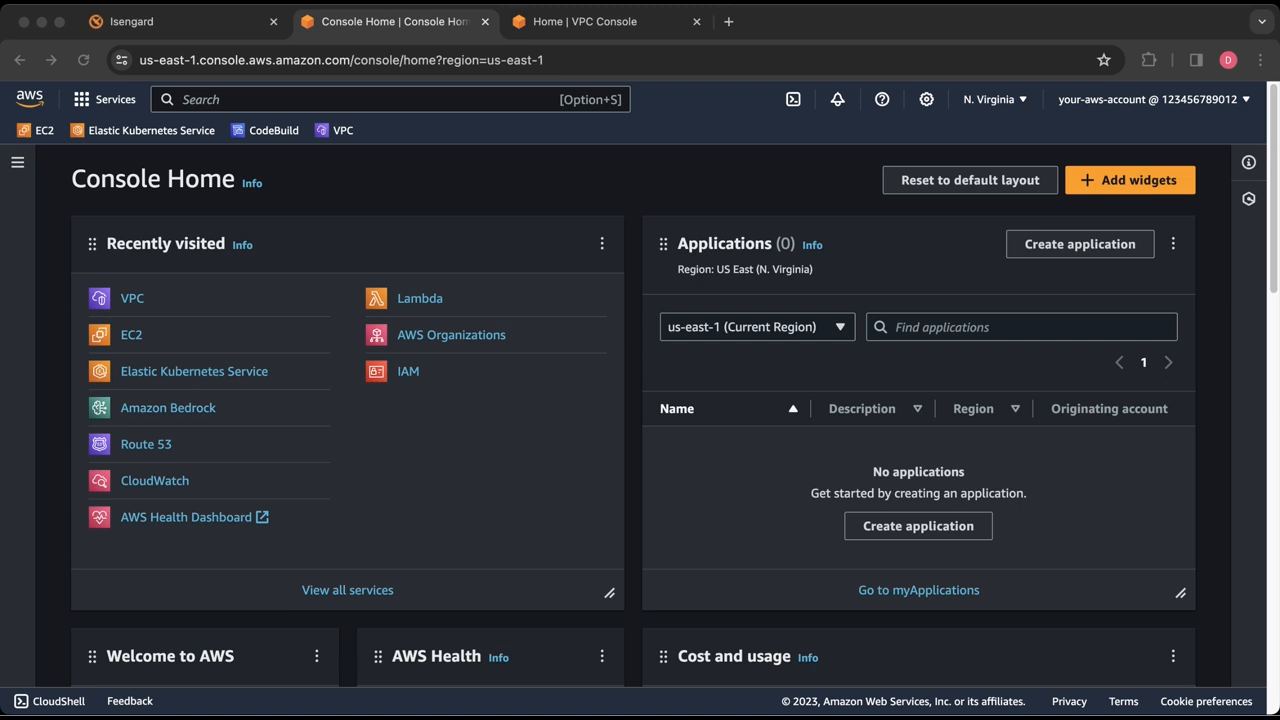
# Step: Open the VPC service's Verified Access instances and review the logging configuration of the AVA-Endpoint instance, including log version and trust context
pyautogui.click(132, 299)
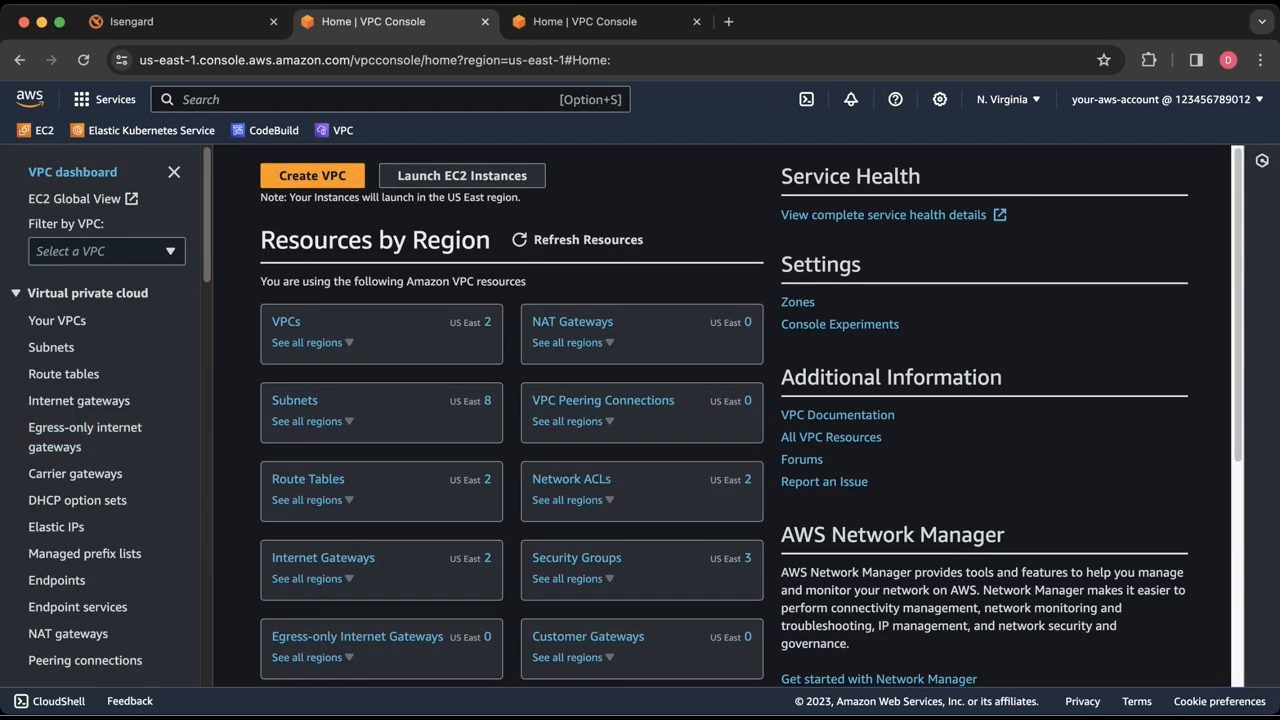
pyautogui.scroll(-4, 100, 415)
pyautogui.scroll(-13, 106, 415)
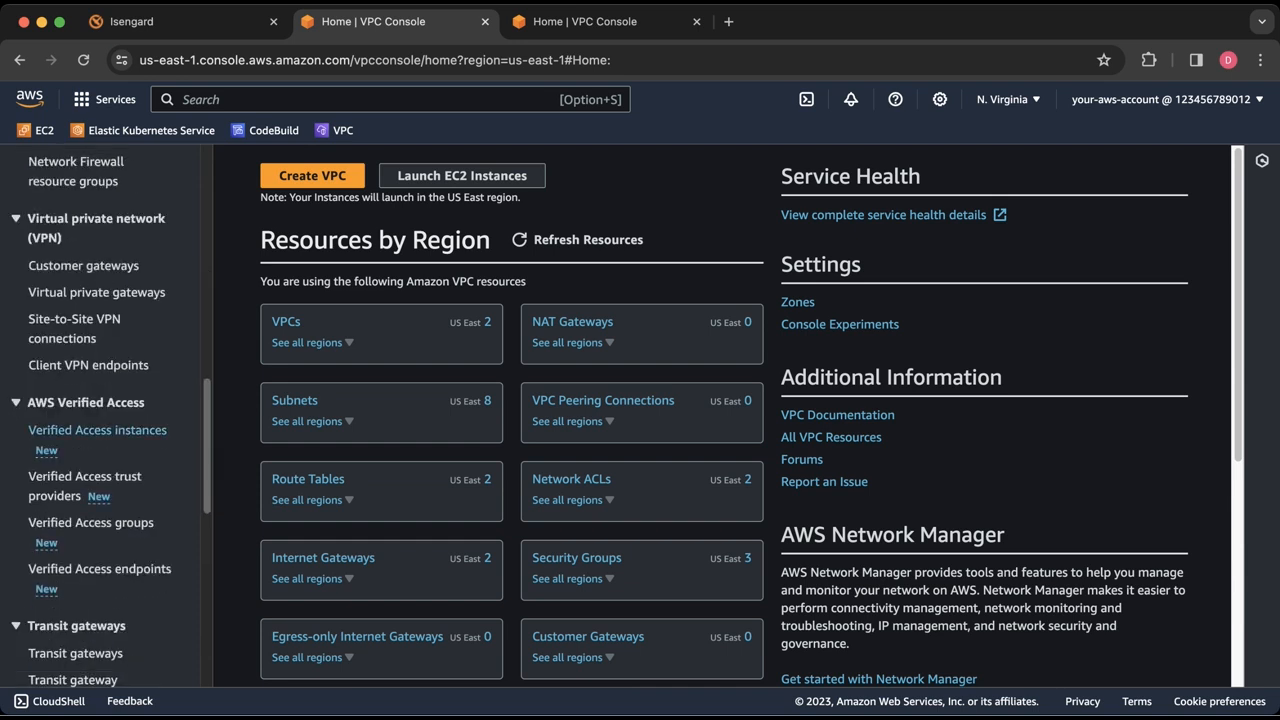
pyautogui.click(97, 430)
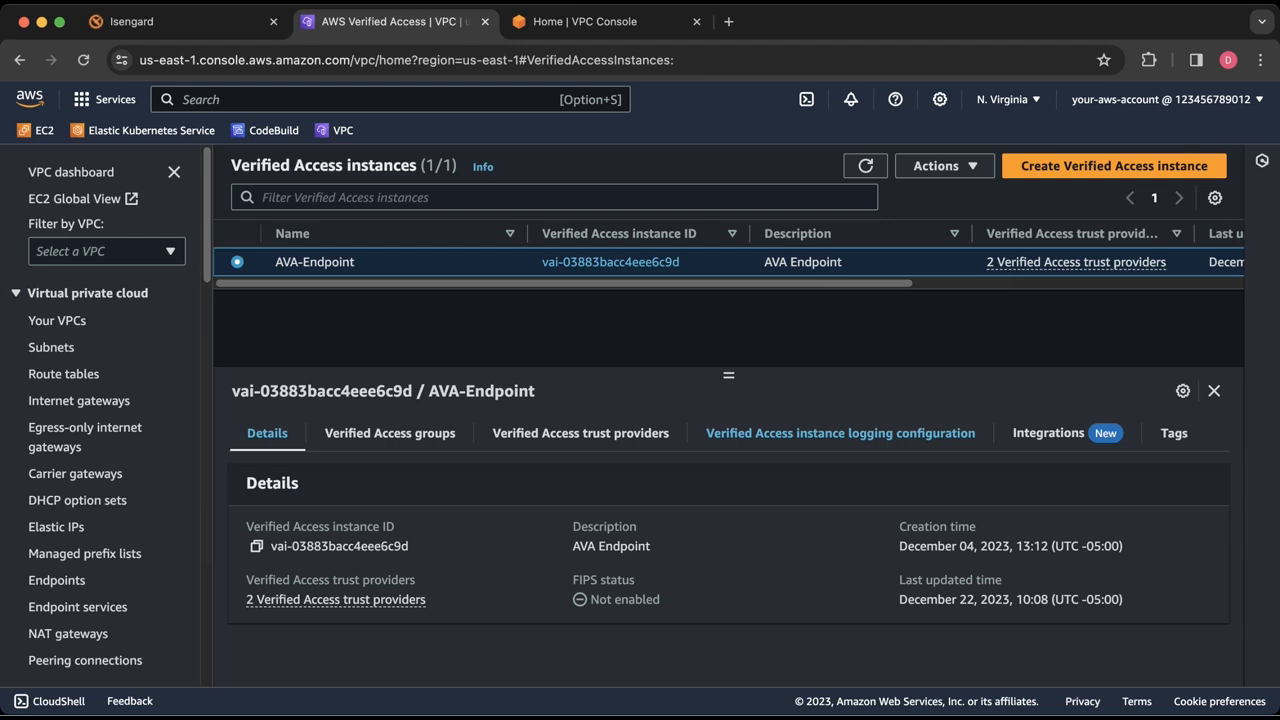
pyautogui.click(840, 433)
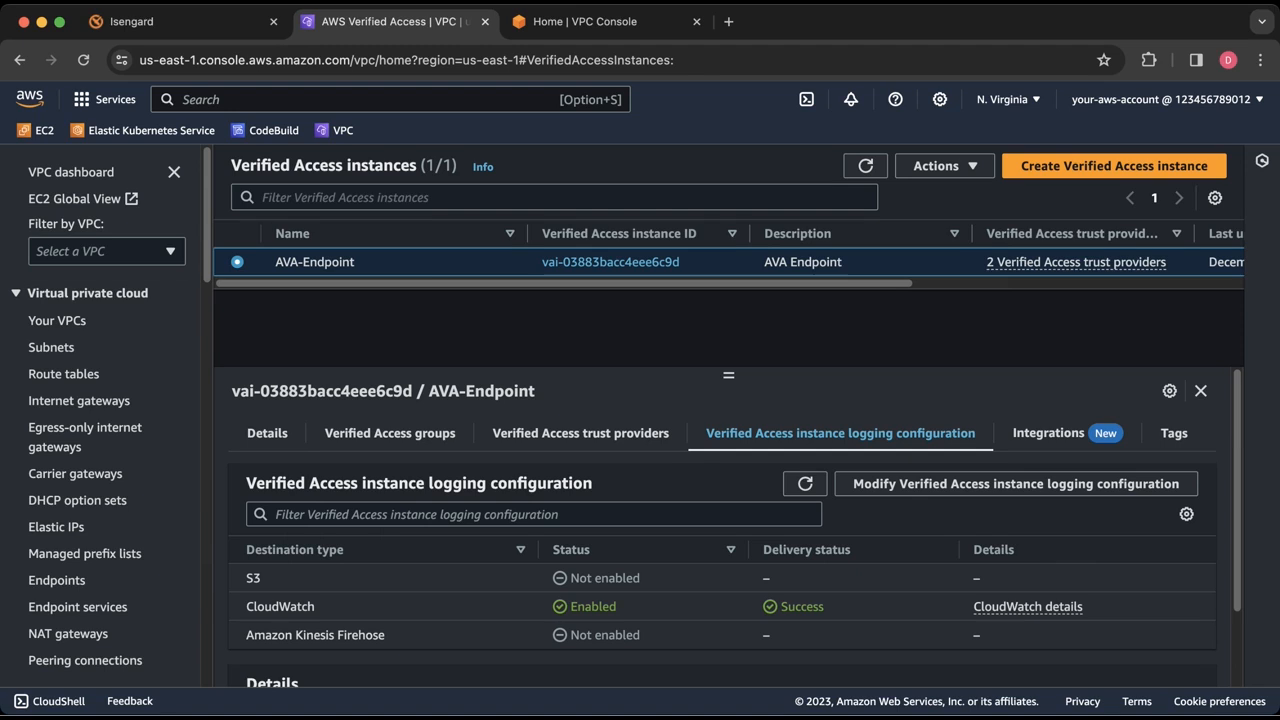
pyautogui.scroll(-2, 722, 540)
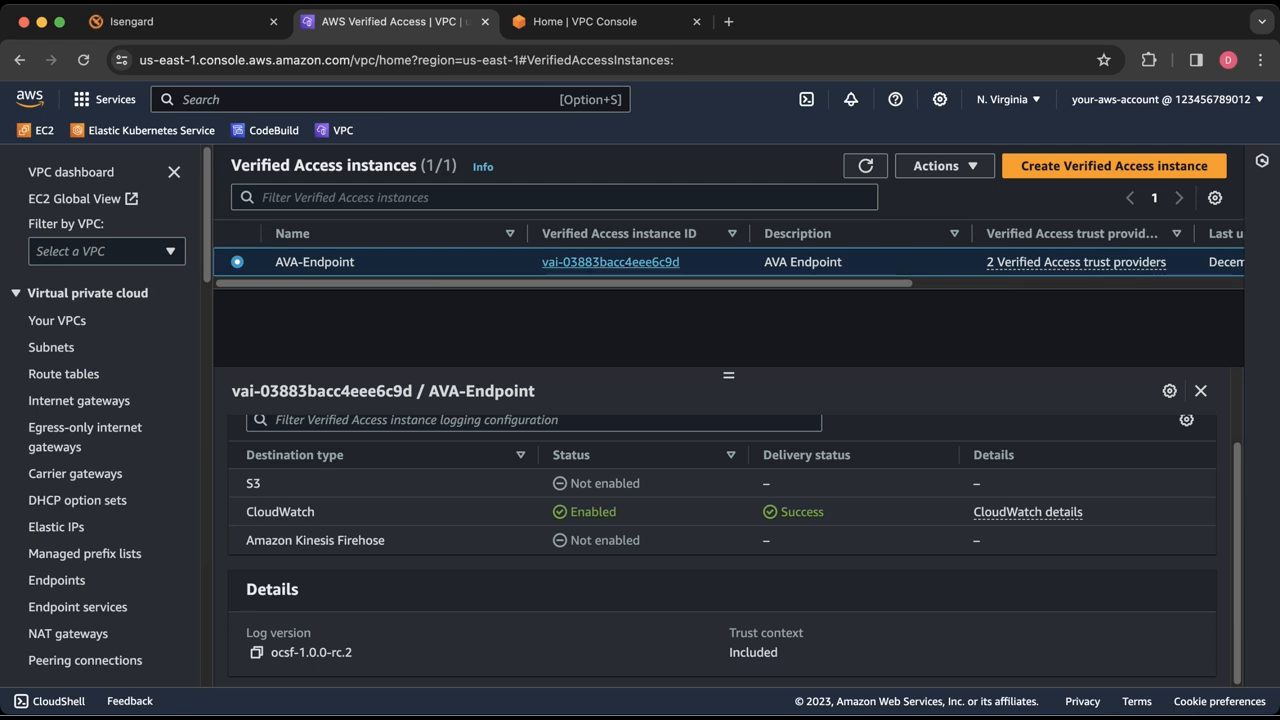
# Step: Launch the policy assistant for the AVA-Endpoint instance and collapse the VPC navigation pane
pyautogui.click(610, 262)
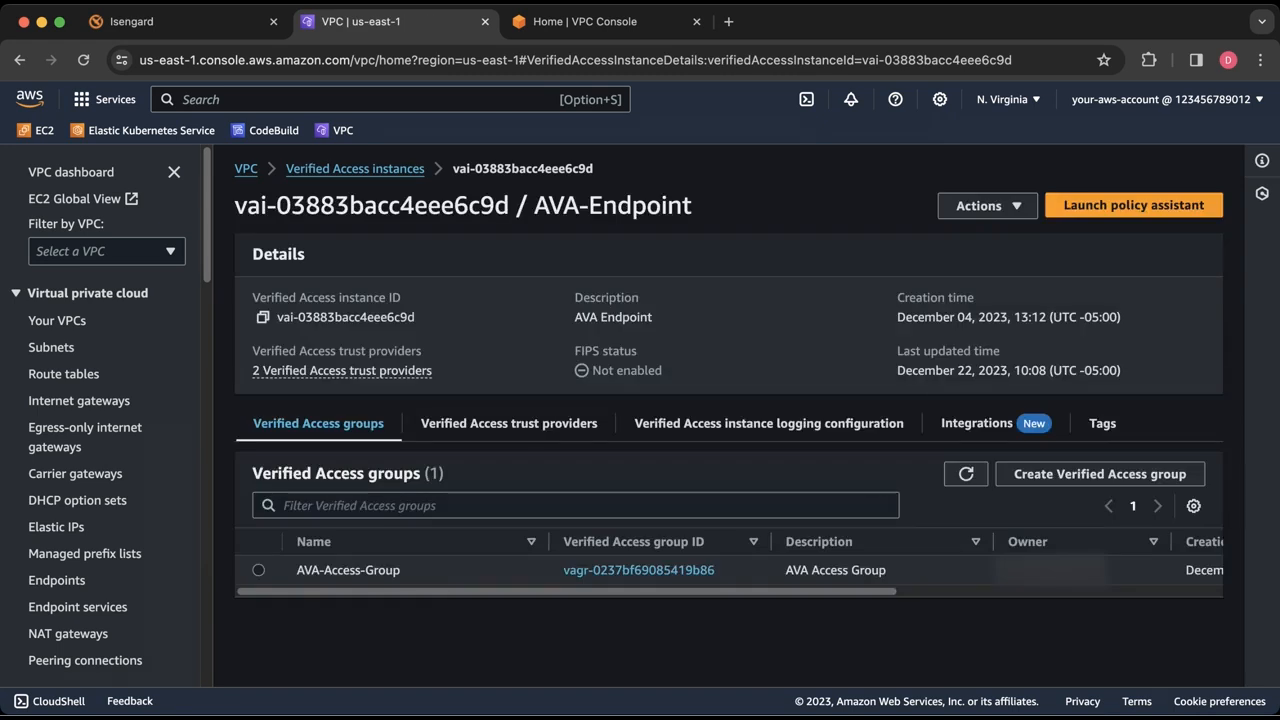
pyautogui.click(1133, 205)
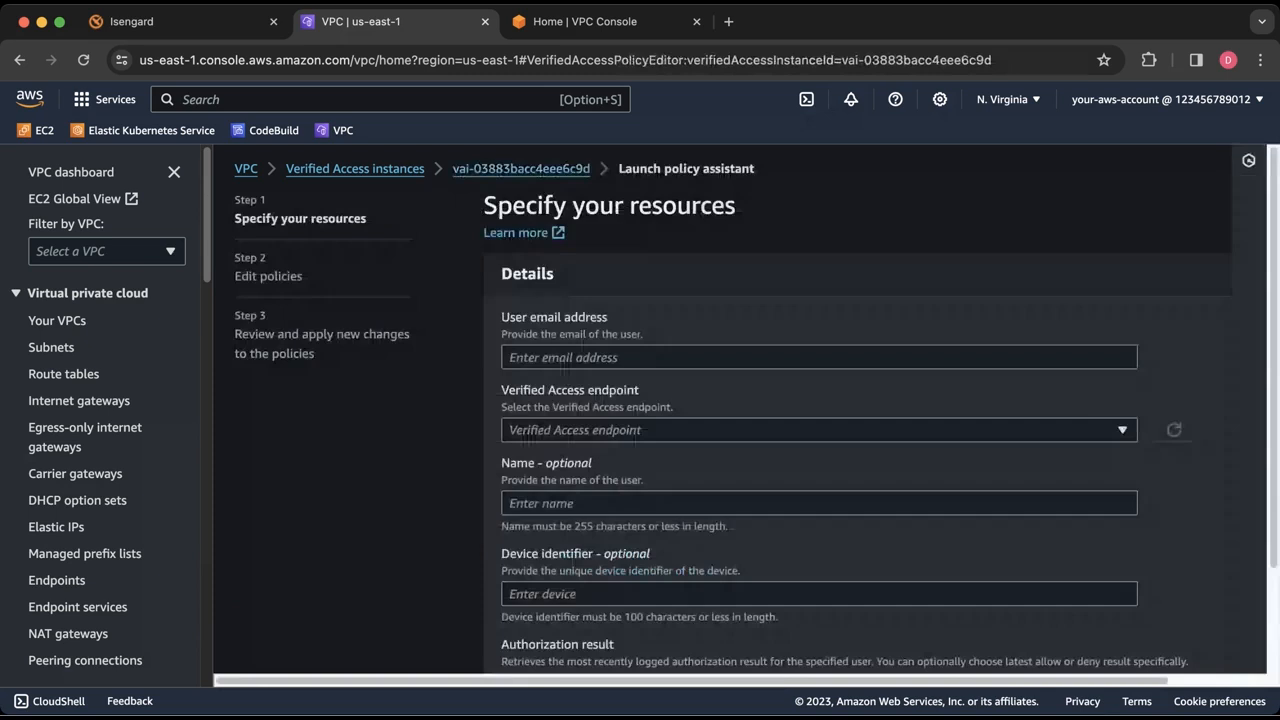
pyautogui.click(174, 173)
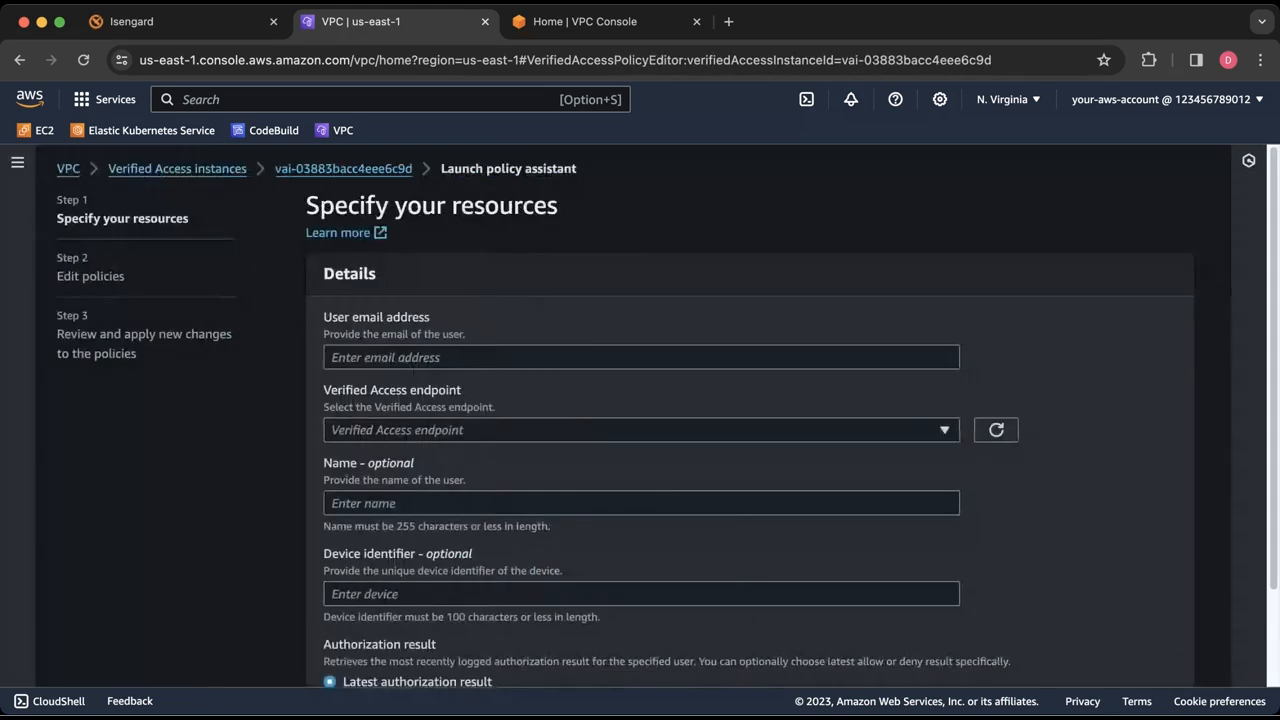
# Step: Specify the user's email address and the AVA-Access-Endpoint endpoint, and continue to policy editing with the latest authorization result
pyautogui.click(414, 358)
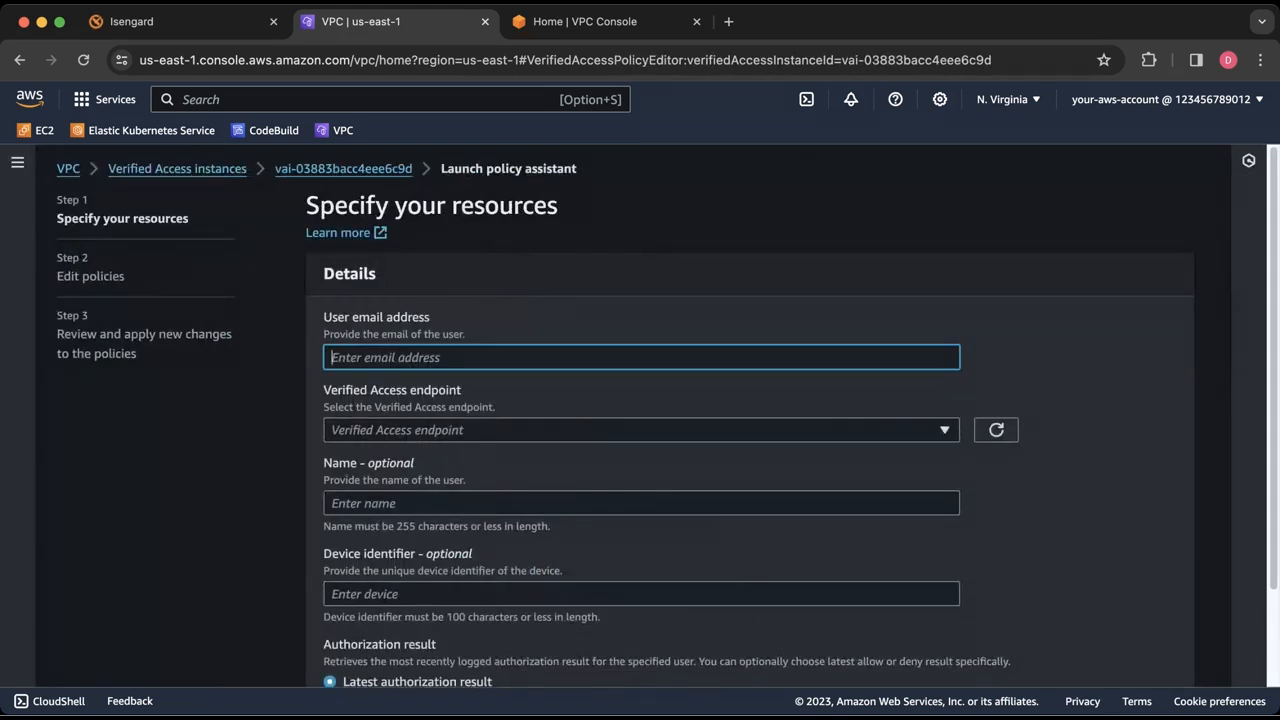
pyautogui.press('super+v')
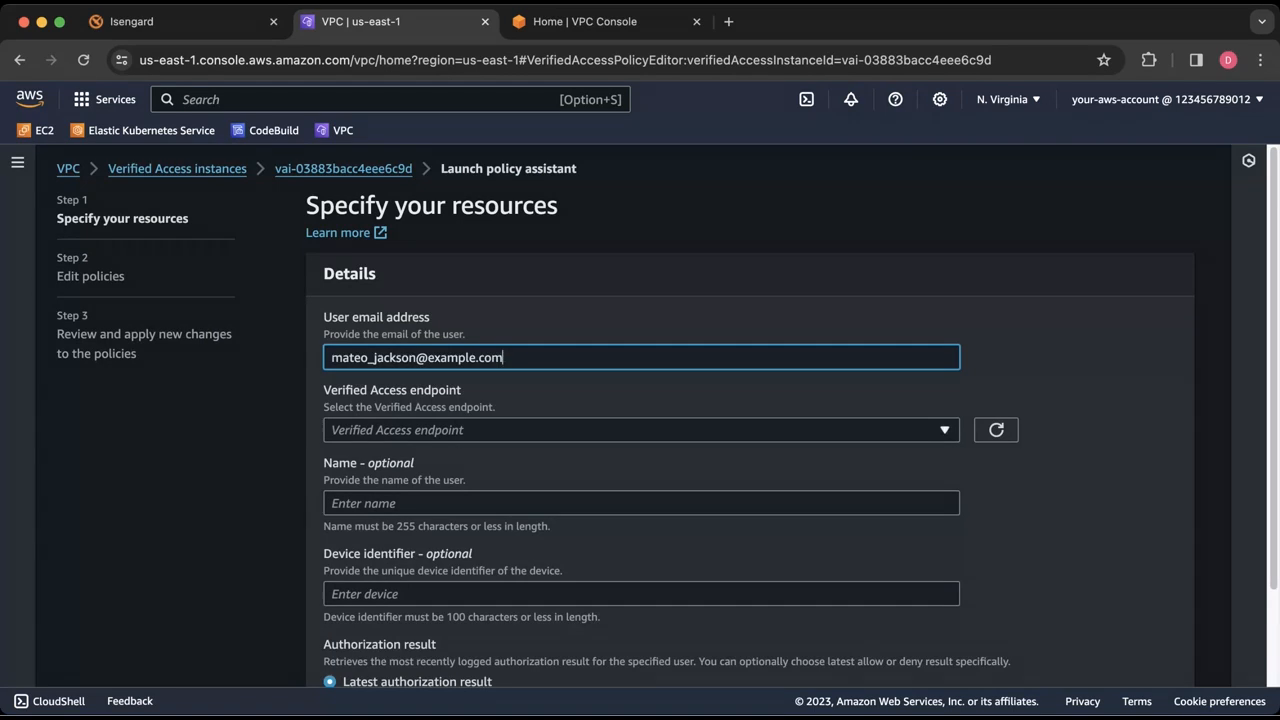
pyautogui.click(640, 430)
pyautogui.click(640, 488)
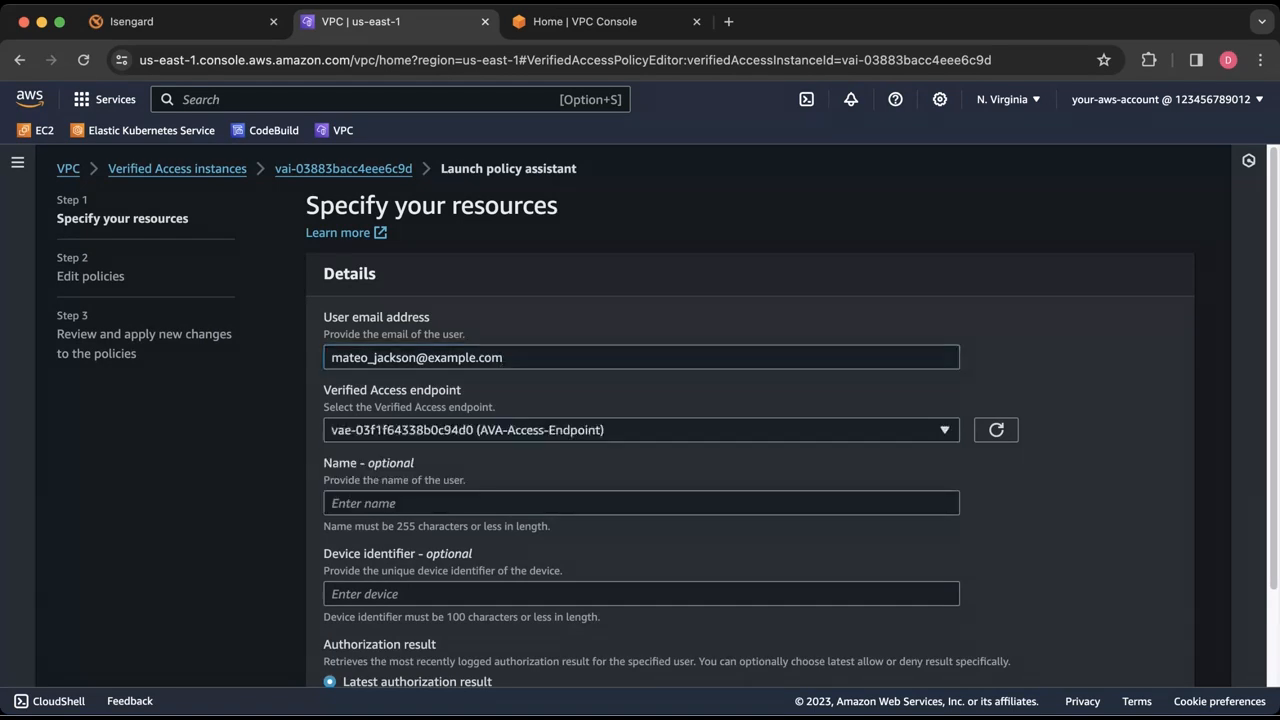
pyautogui.scroll(-2, 640, 400)
pyautogui.click(1160, 660)
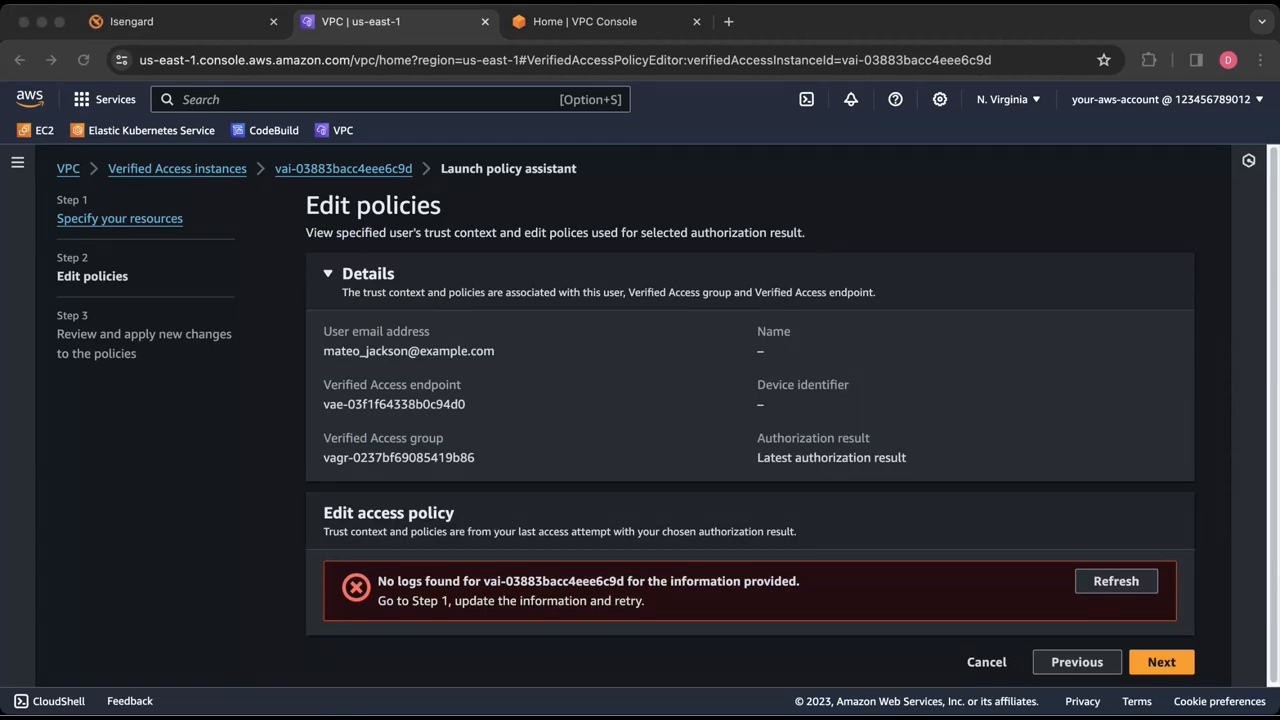
# Step: Return to the resource details, replace the user email address with another user's, and continue to policy editing
pyautogui.click(1077, 662)
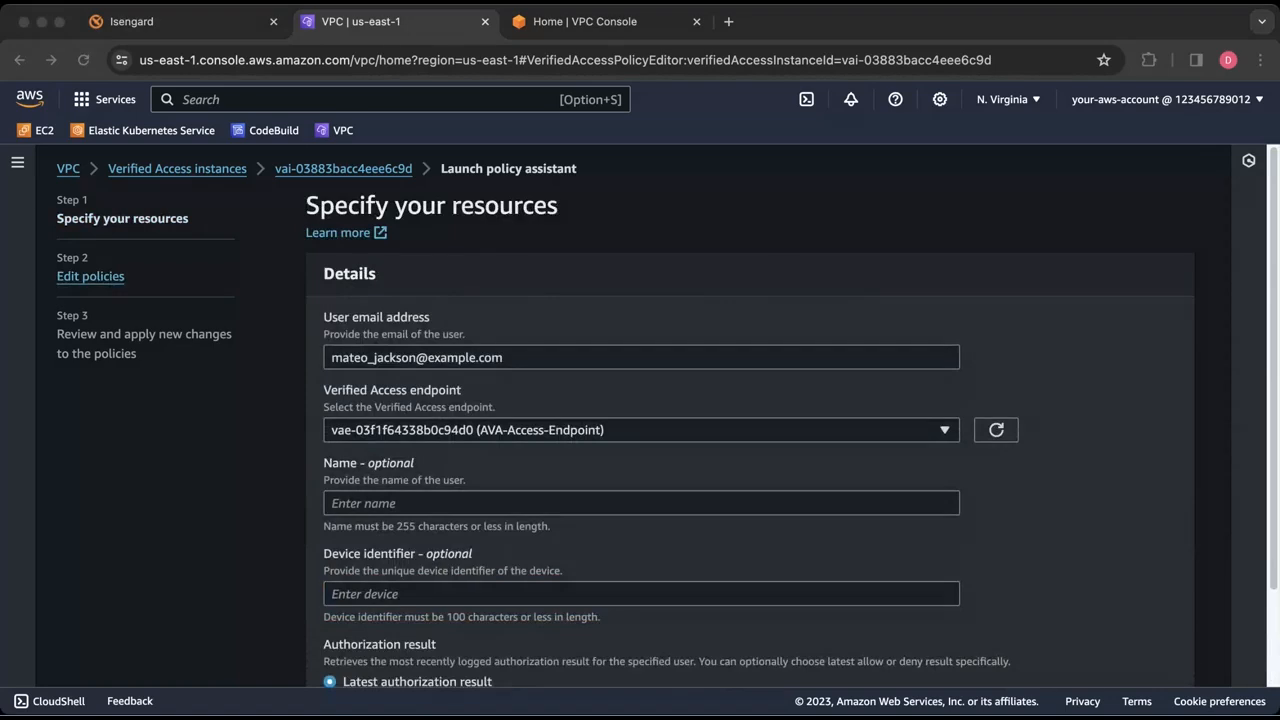
pyautogui.click(446, 357)
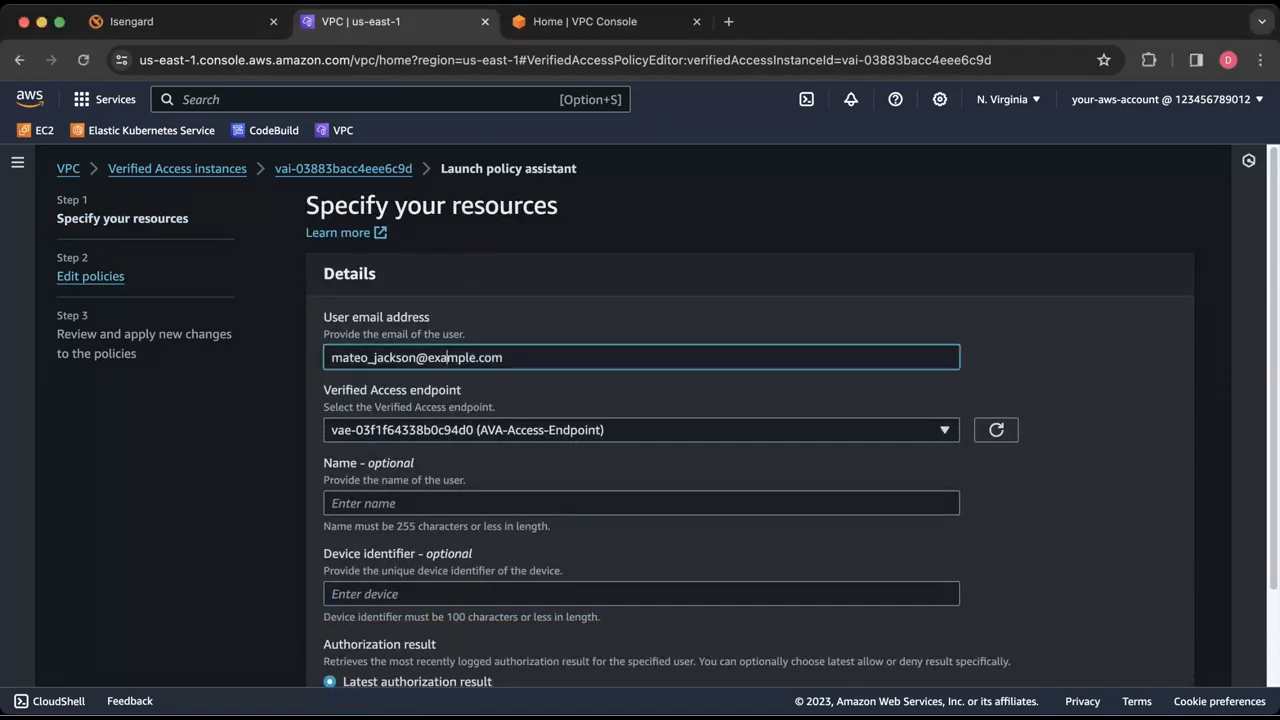
pyautogui.press('super+a')
pyautogui.press('super+v')
pyautogui.scroll(-2, 640, 420)
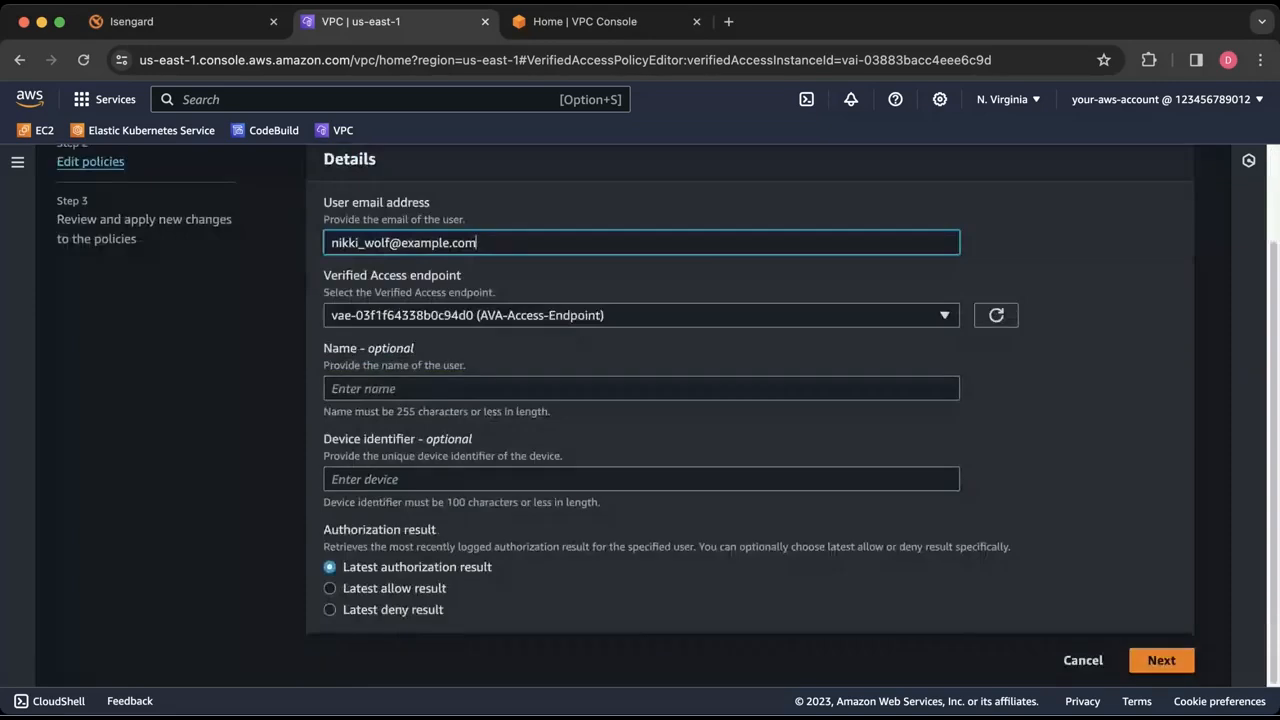
pyautogui.click(1161, 660)
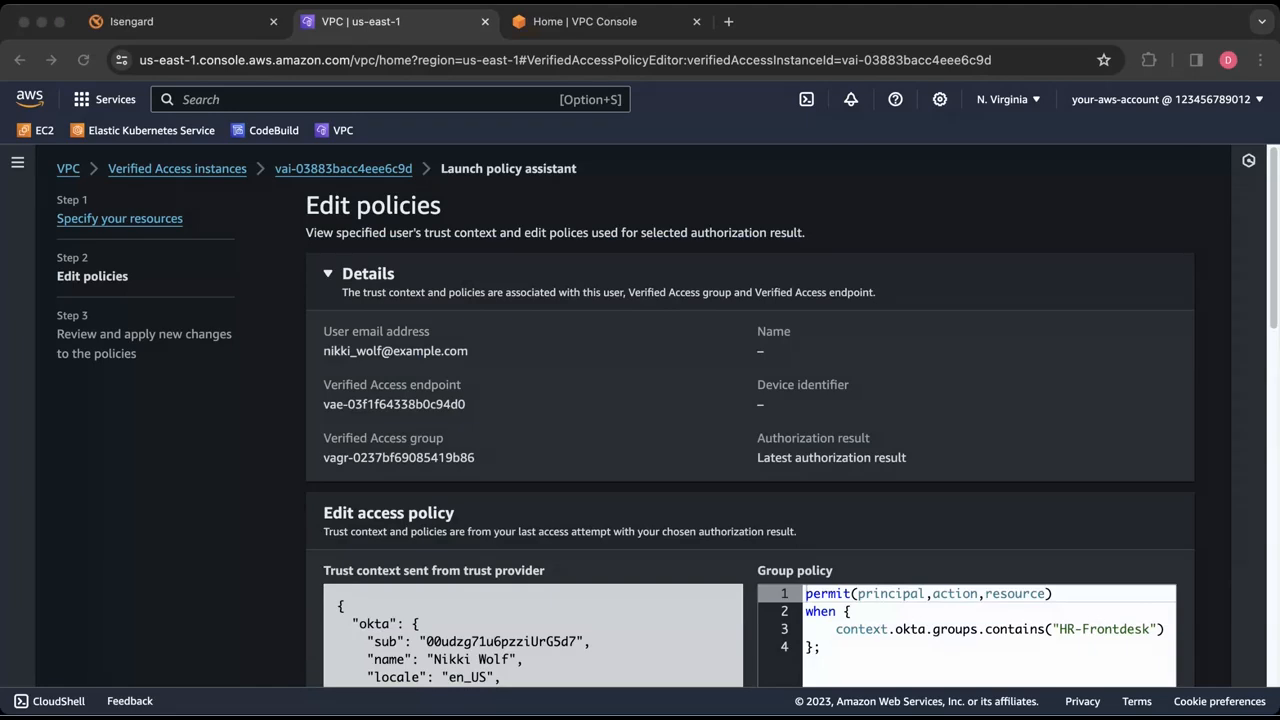
# Step: Extend the group policy's when clause with && context.CrowdStrike.assessment.overall > 20 && context.CrowdStrike.platform == "Windows 11" after the HR-Frontdesk condition
pyautogui.scroll(-5, 750, 420)
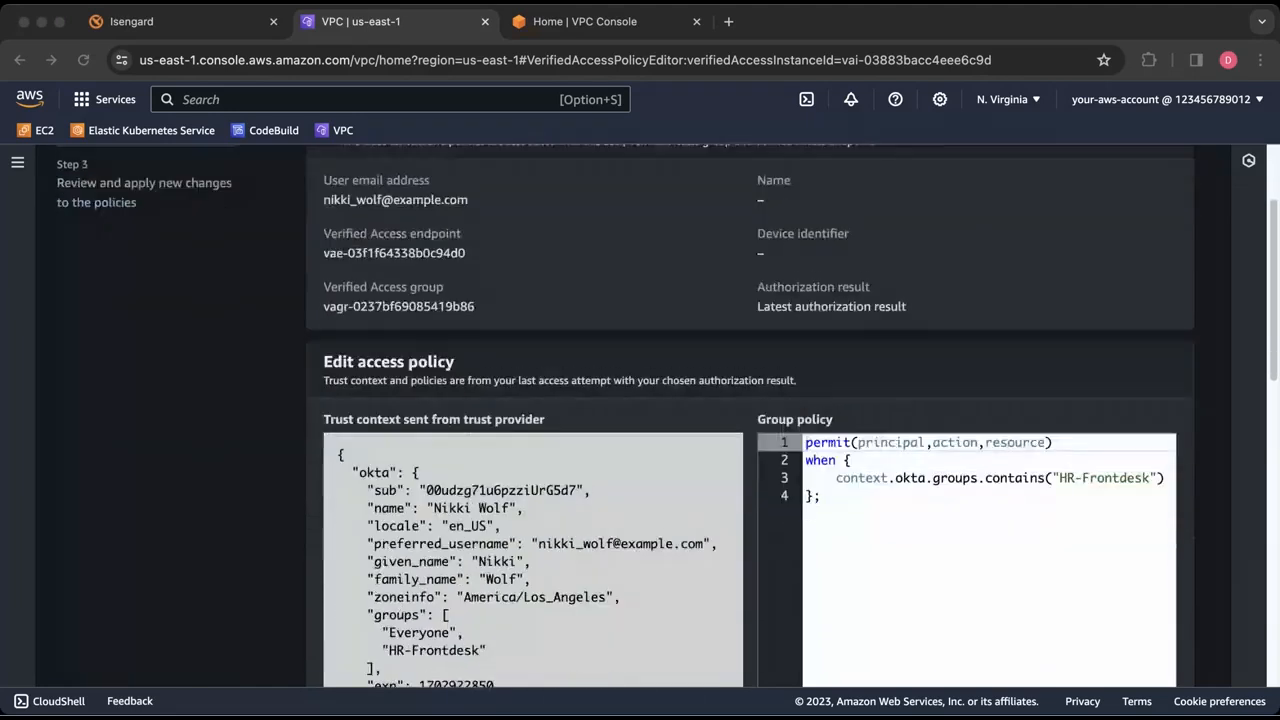
pyautogui.scroll(-4, 750, 415)
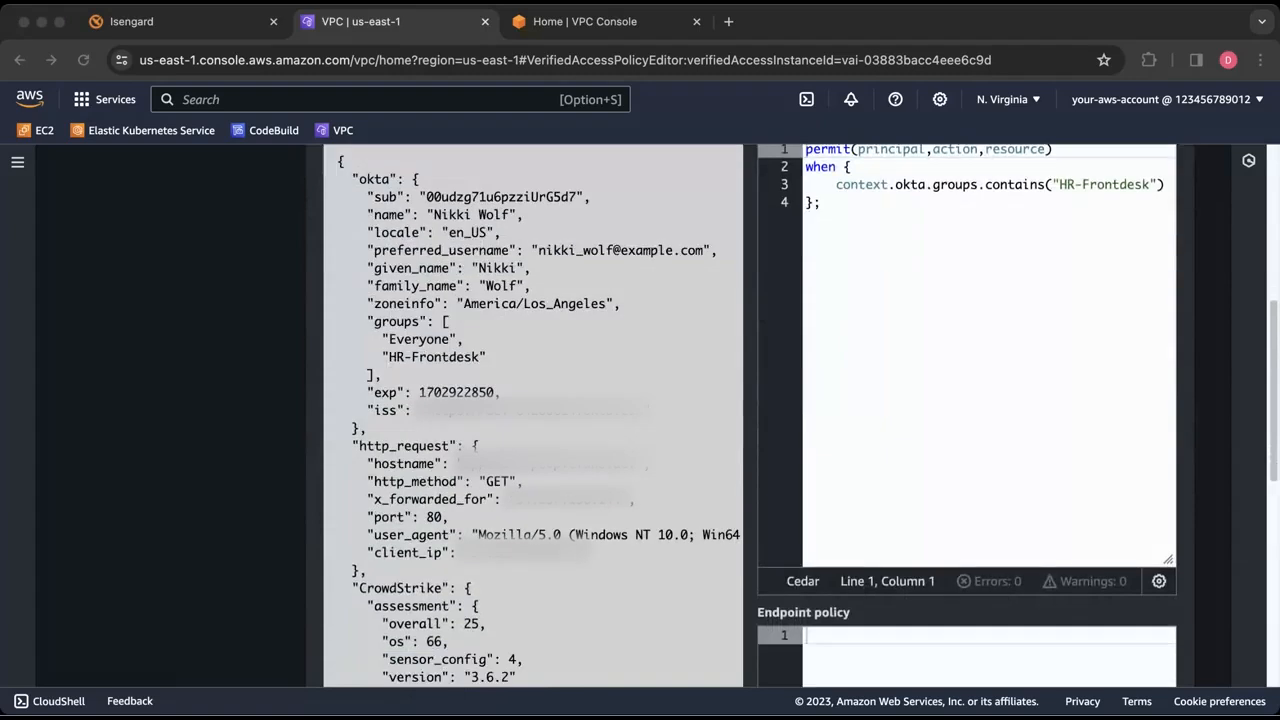
pyautogui.scroll(-2, 750, 415)
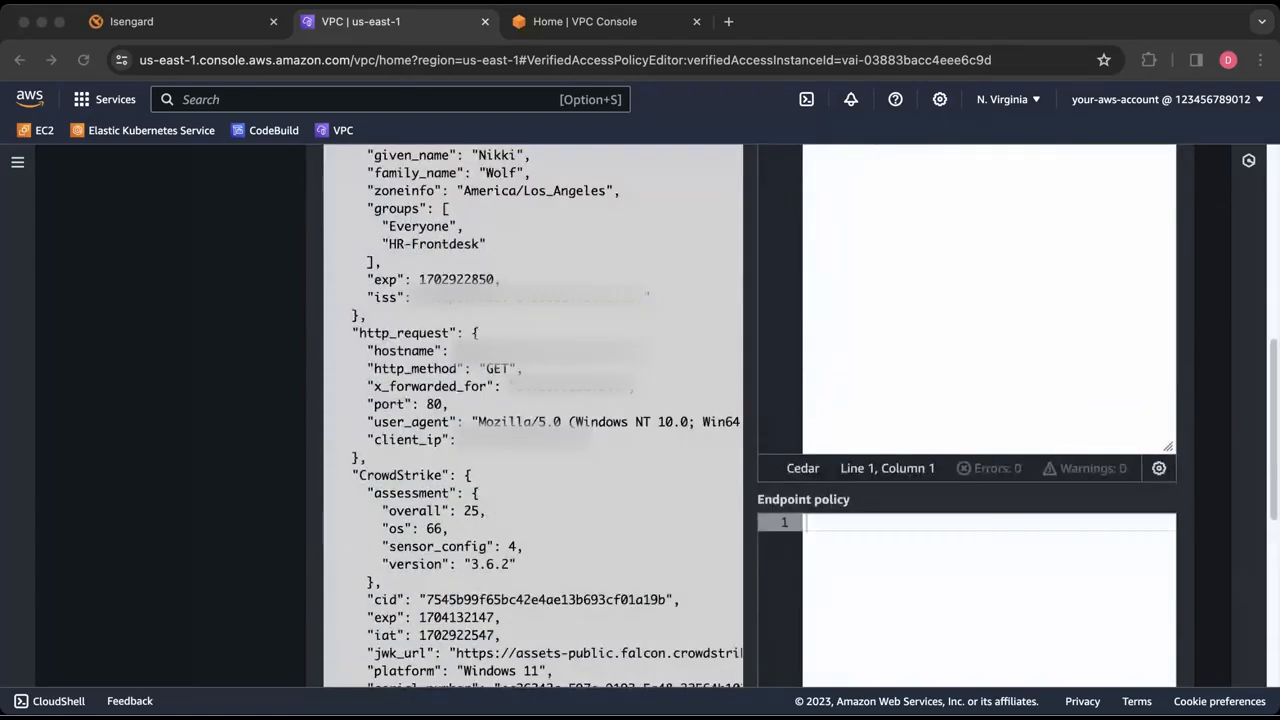
pyautogui.scroll(-3, 750, 415)
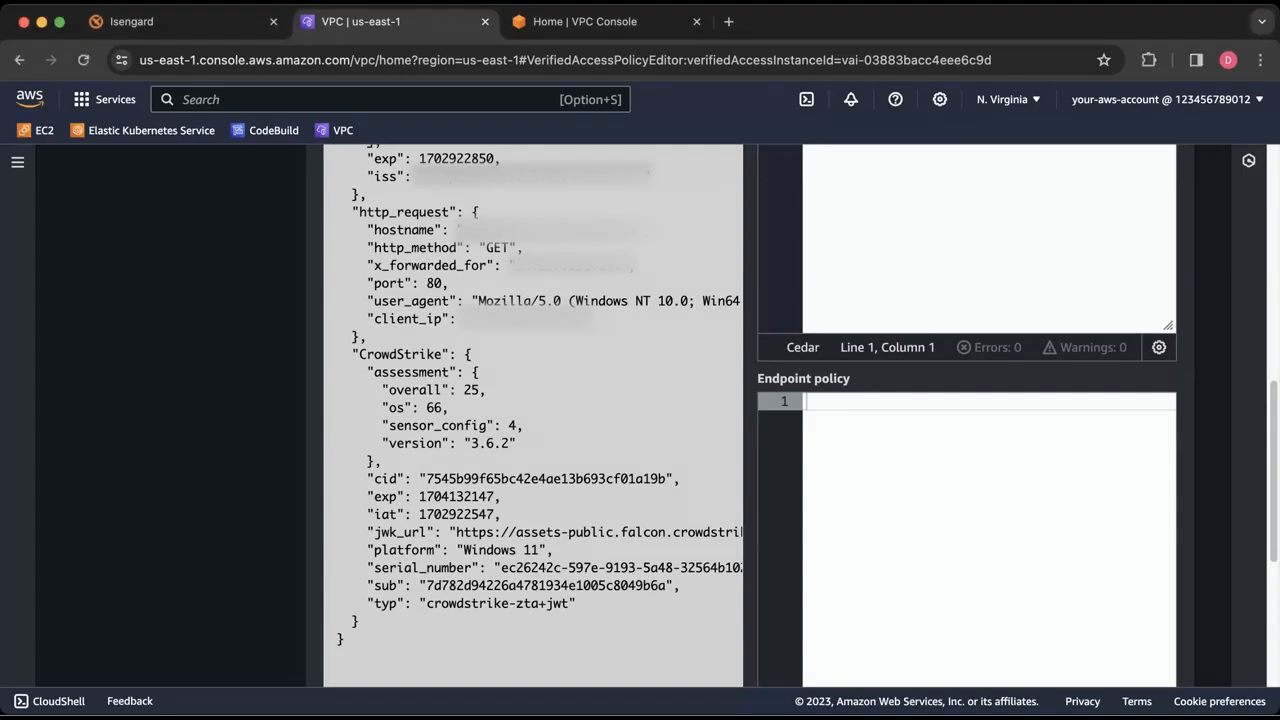
pyautogui.scroll(5, 971, 249)
pyautogui.click(1166, 203)
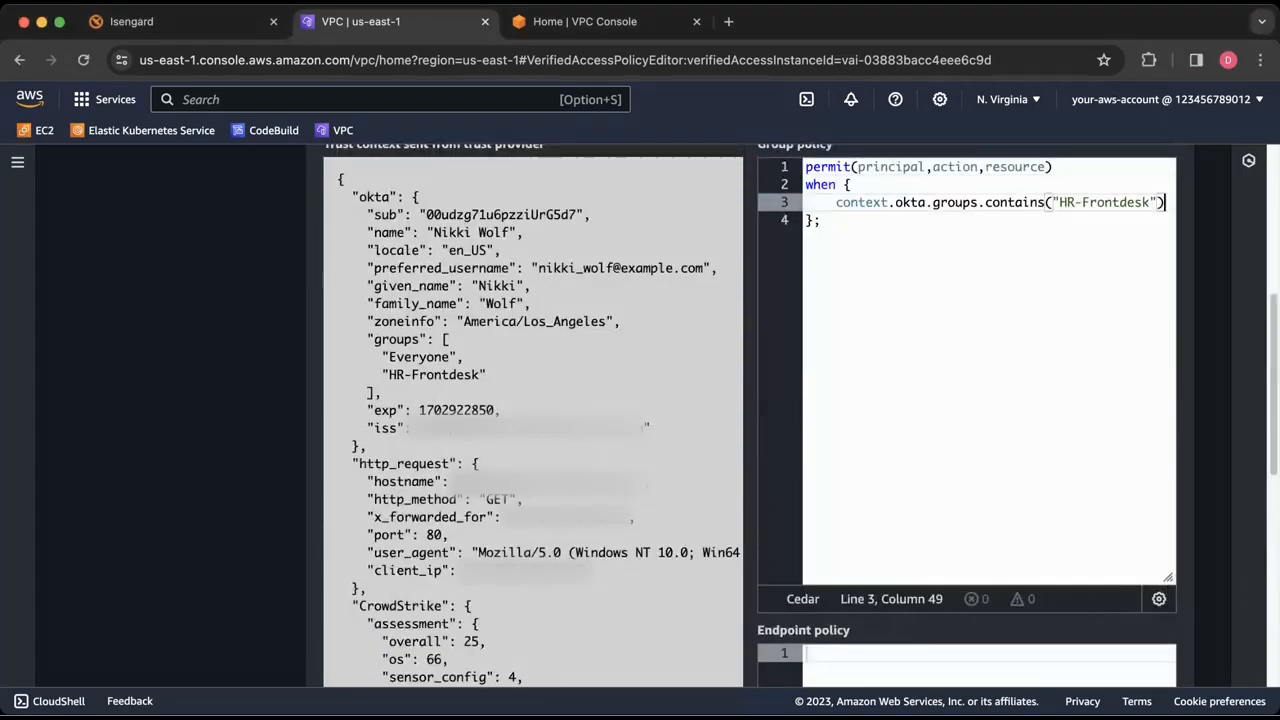
pyautogui.press('Return')
pyautogui.write('&& \tcontext.CrowdStrike.assessment.overall > 20 \t&& \tcontext.CrowdStrike.platform == "Windows 11"')
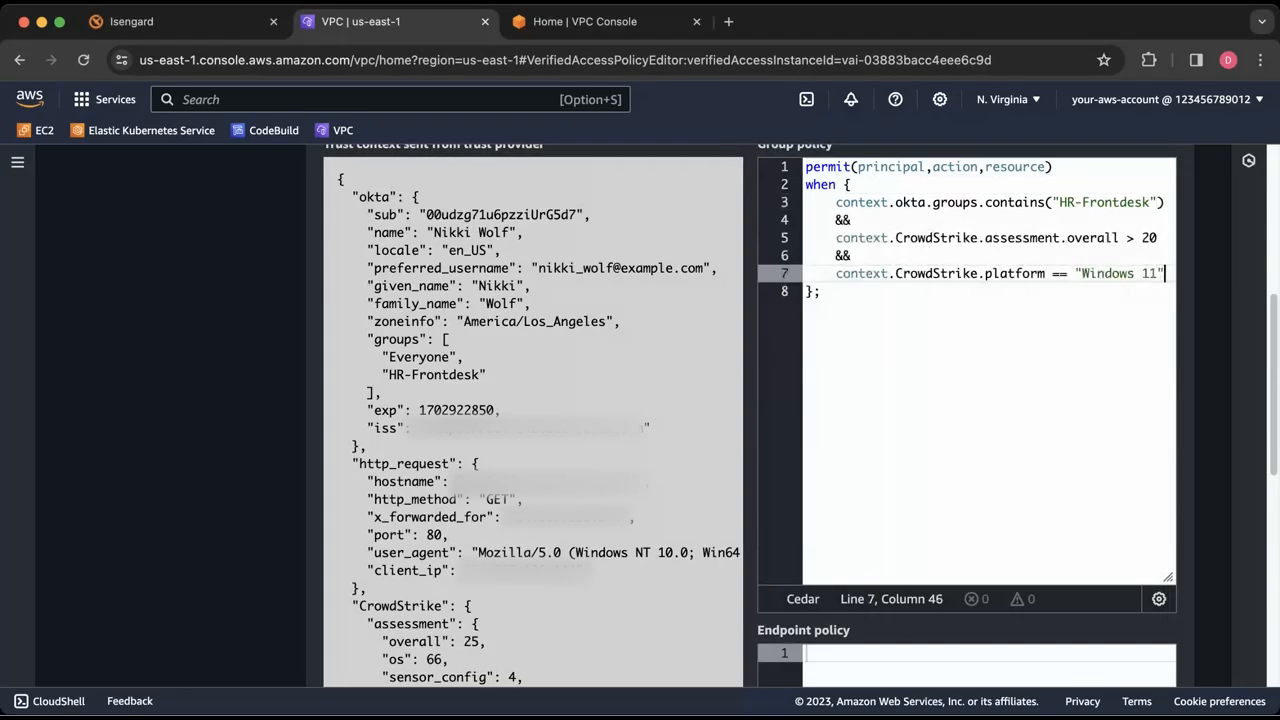
# Step: Test the edited policies, and review and apply the group policy changes
pyautogui.scroll(-10, 640, 400)
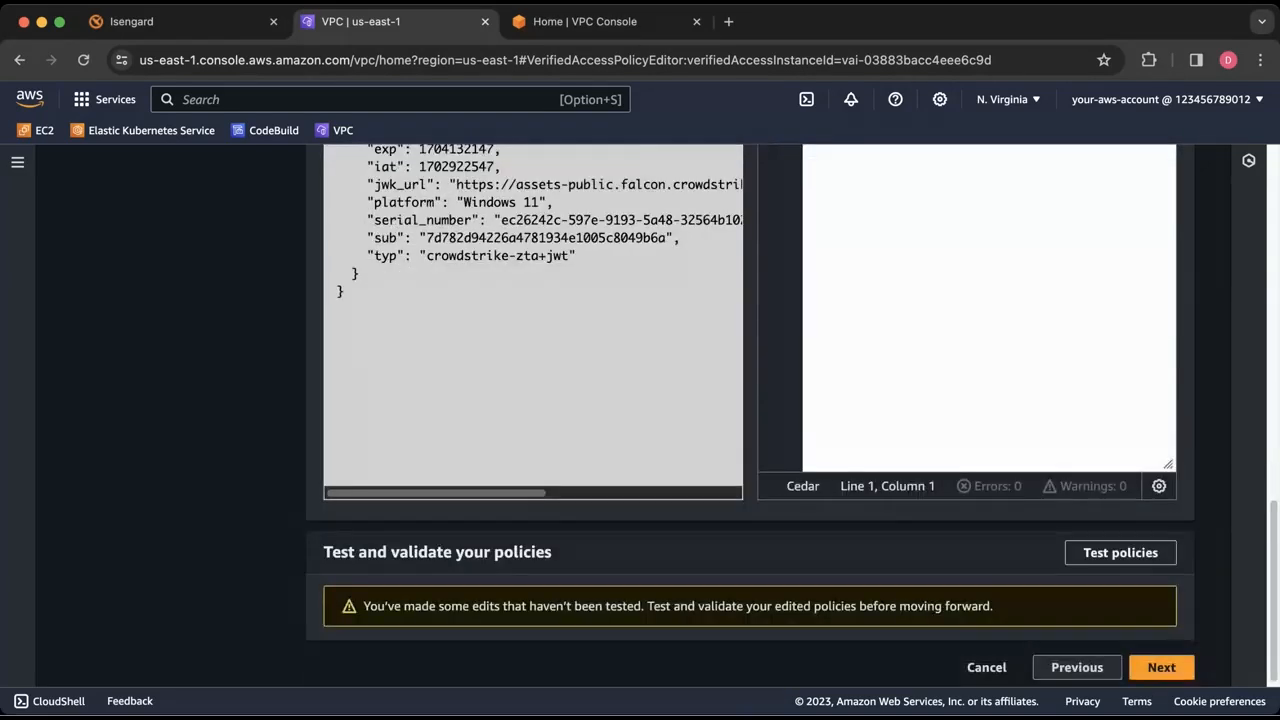
pyautogui.click(1120, 553)
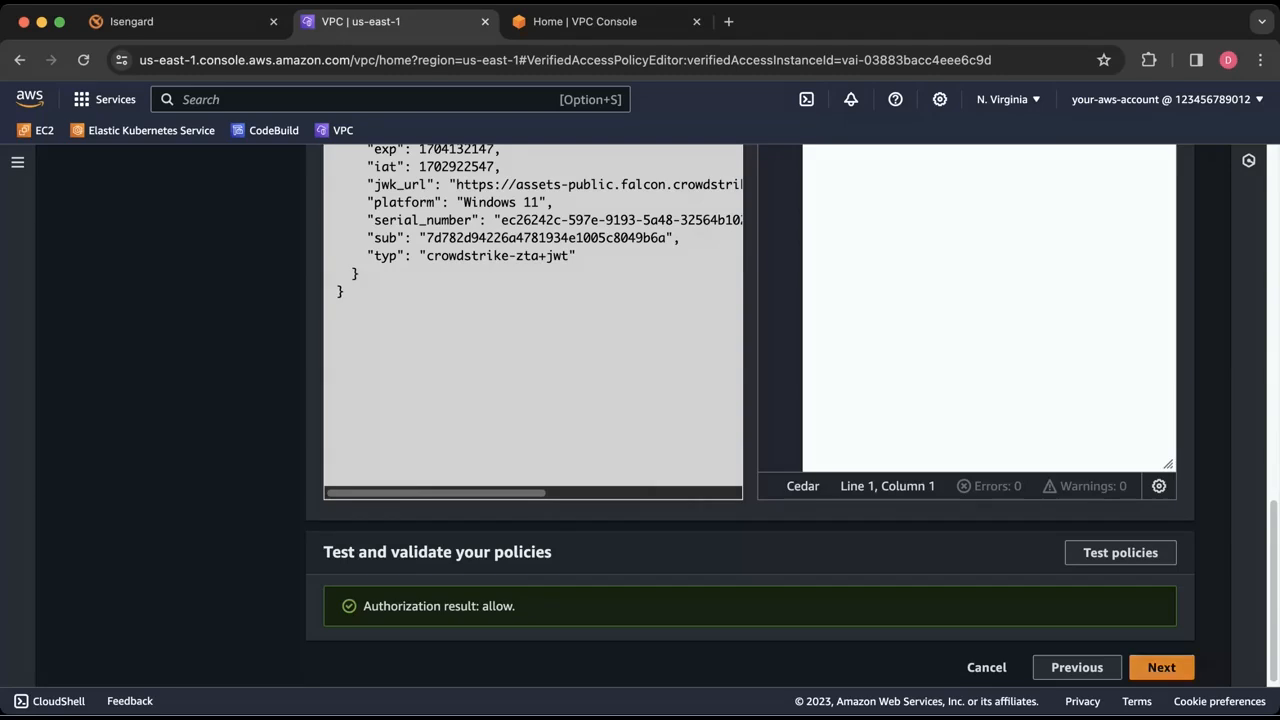
pyautogui.click(1161, 667)
pyautogui.scroll(-3, 640, 420)
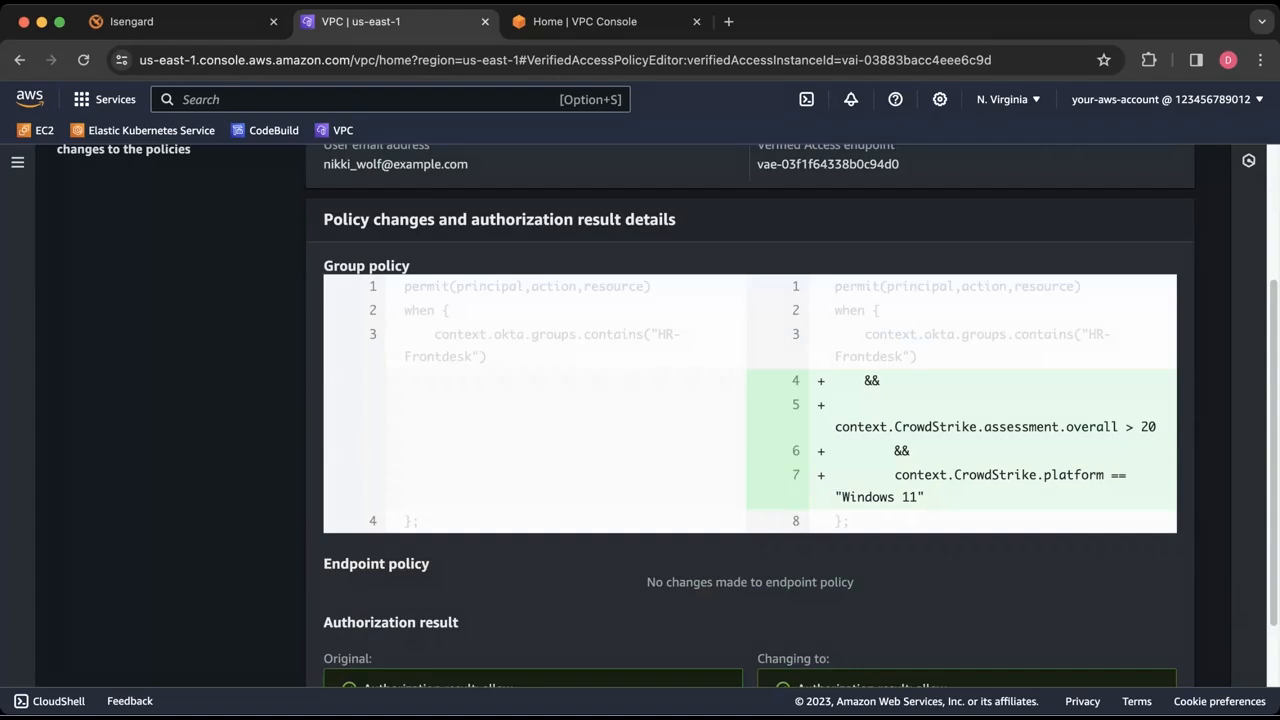
pyautogui.scroll(-1, 667, 416)
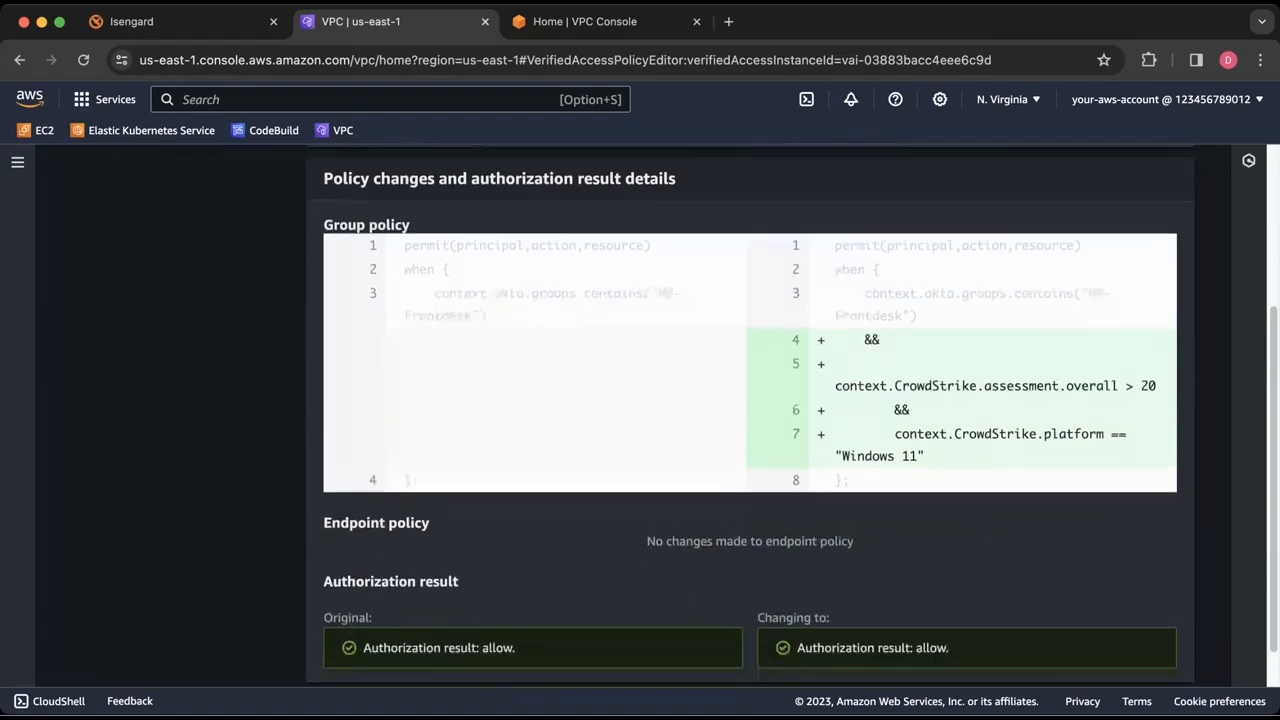
pyautogui.scroll(-1, 792, 413)
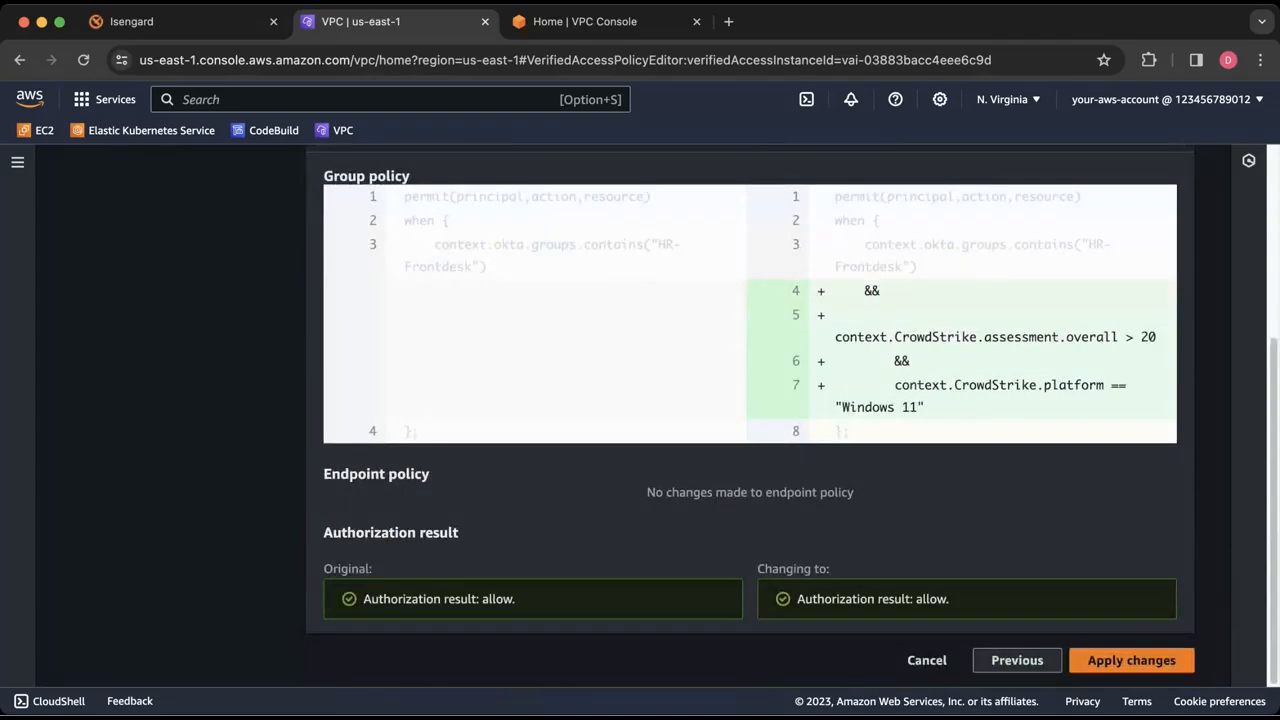
pyautogui.click(1131, 660)
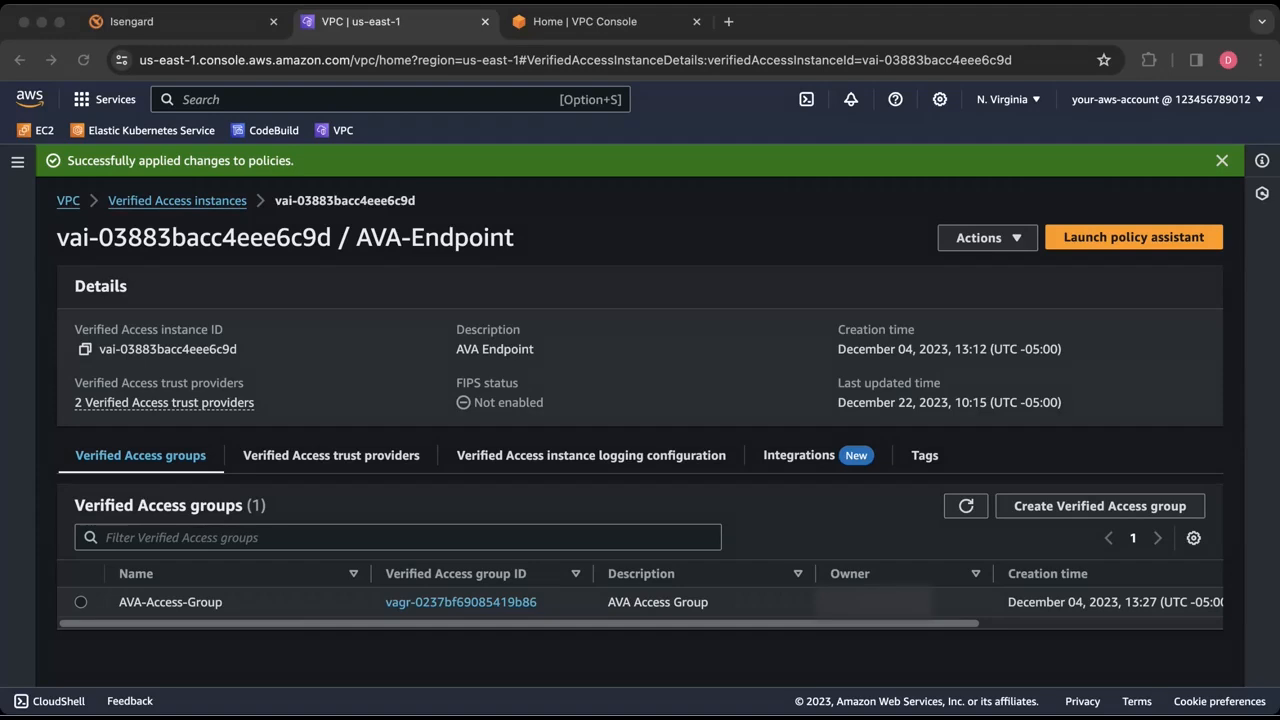
# Step: Open the AVA-Access-Group Verified Access group and check its policy document
pyautogui.click(17, 162)
pyautogui.click(17, 162)
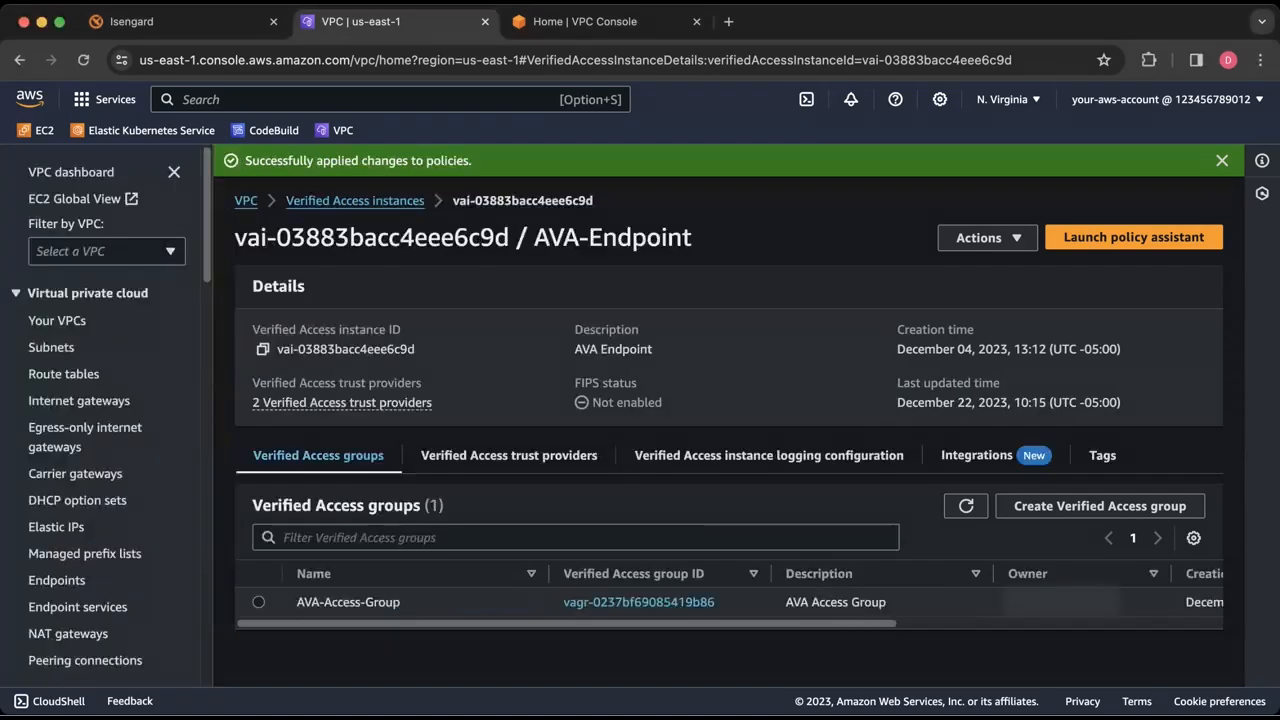
pyautogui.scroll(-4, 106, 415)
pyautogui.scroll(-9, 106, 415)
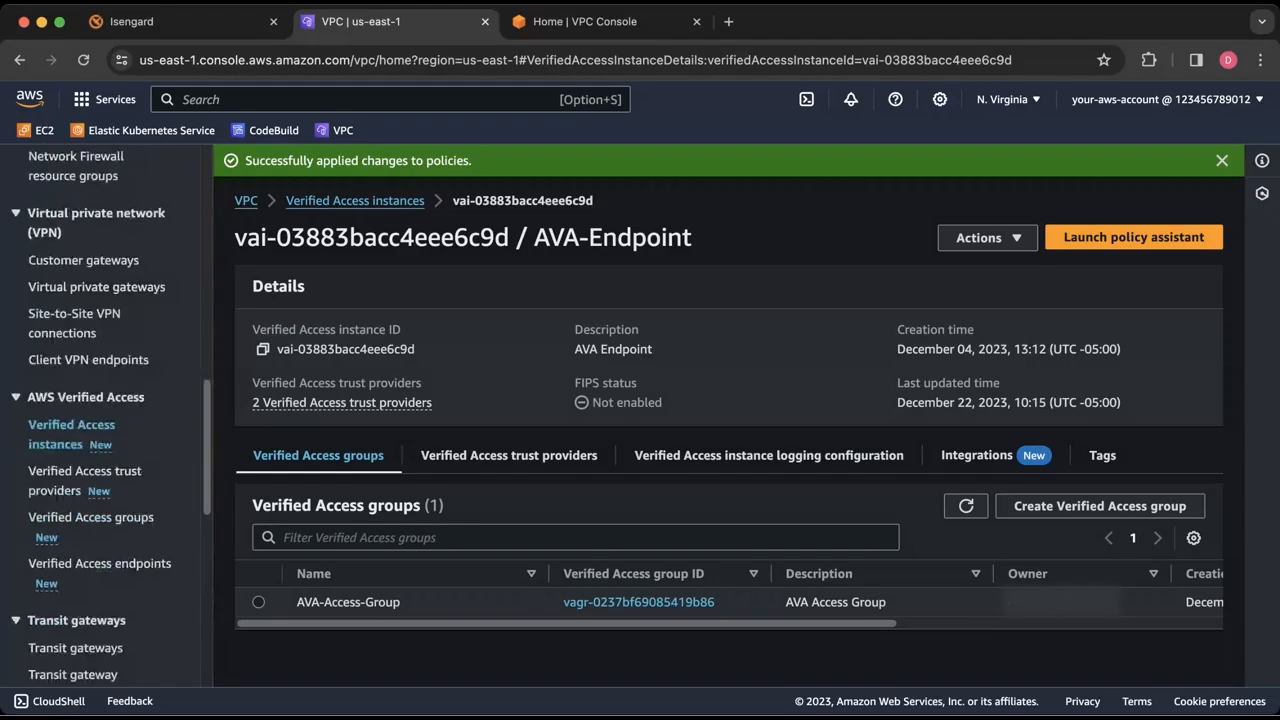
pyautogui.click(90, 517)
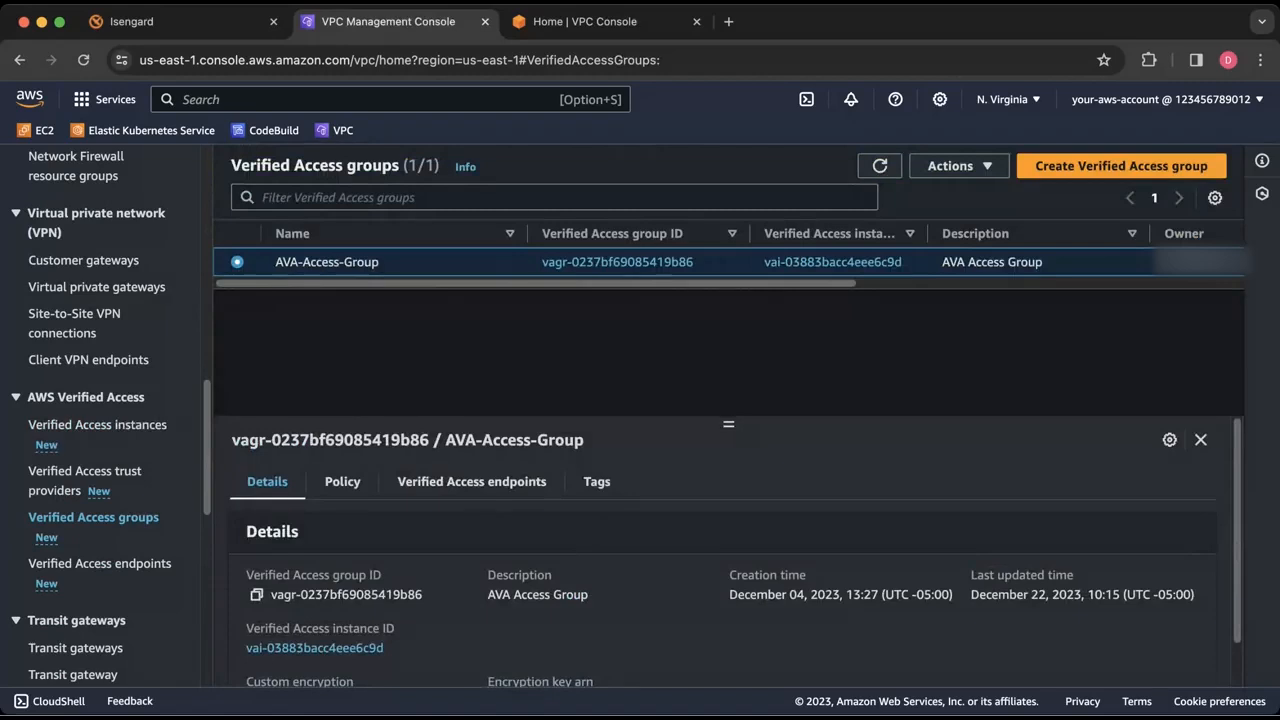
pyautogui.click(342, 482)
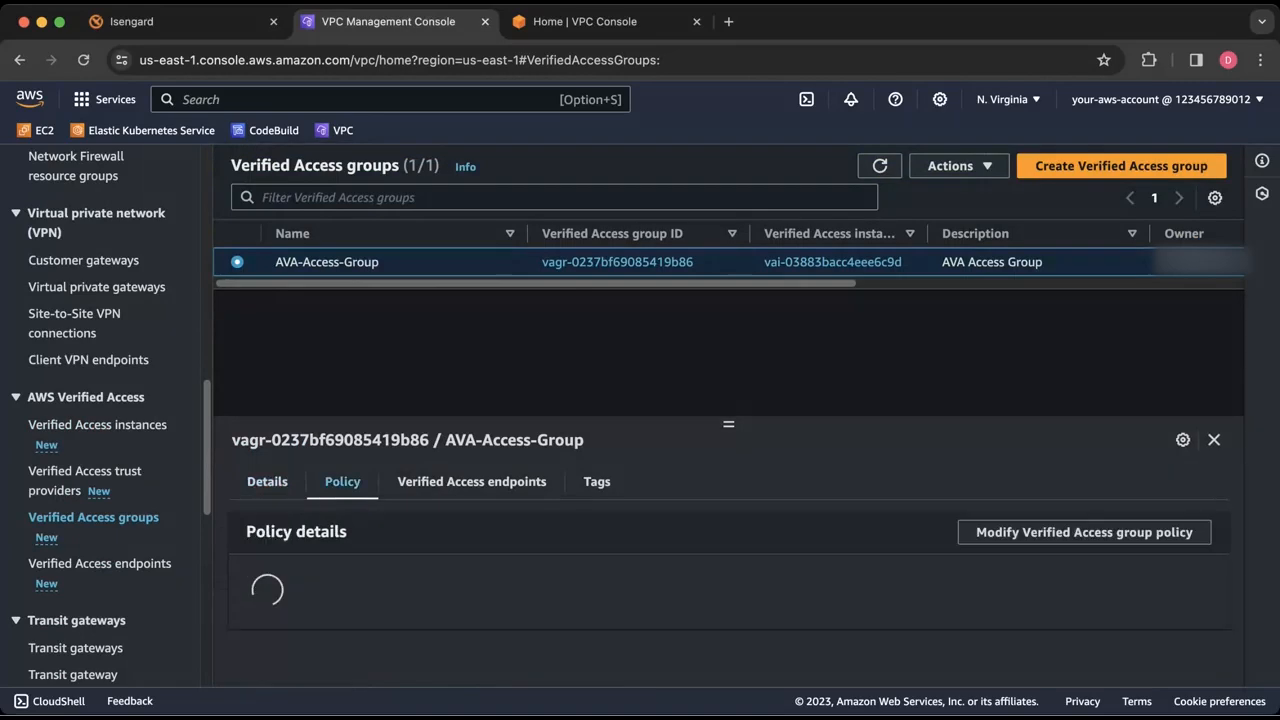
pyautogui.scroll(-1, 722, 588)
pyautogui.scroll(-1, 722, 575)
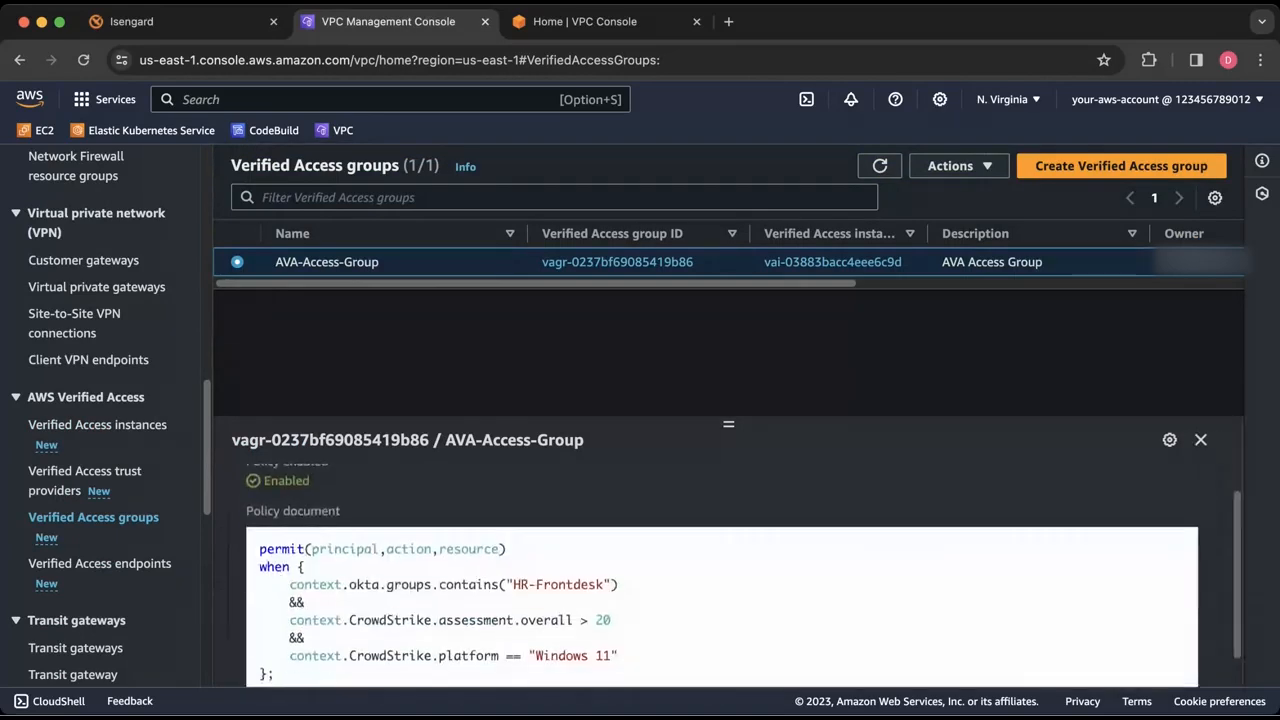